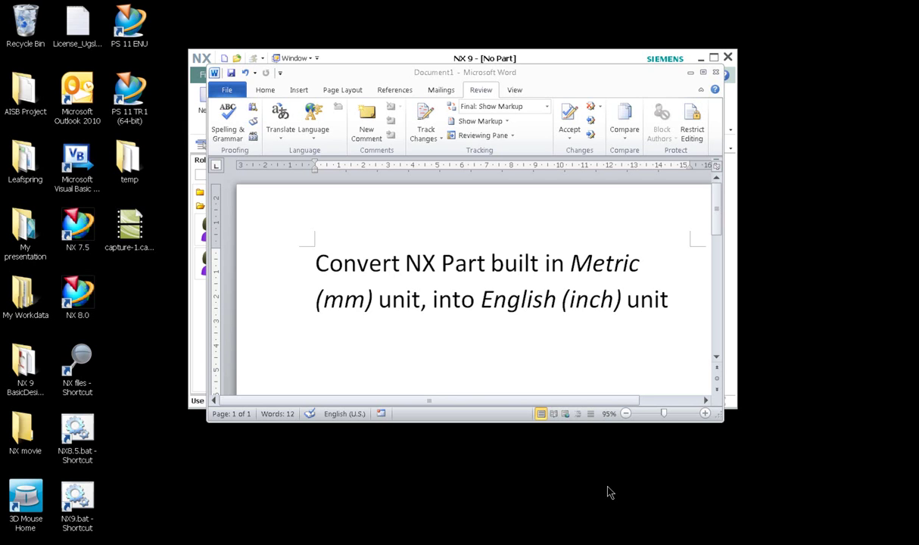
- Bring the Word title document to the front
left_click(688, 82)
- Hide Word, load ASSEMBLY.prt from the temp folder into NX, and maximize NX
left_click(689, 76)
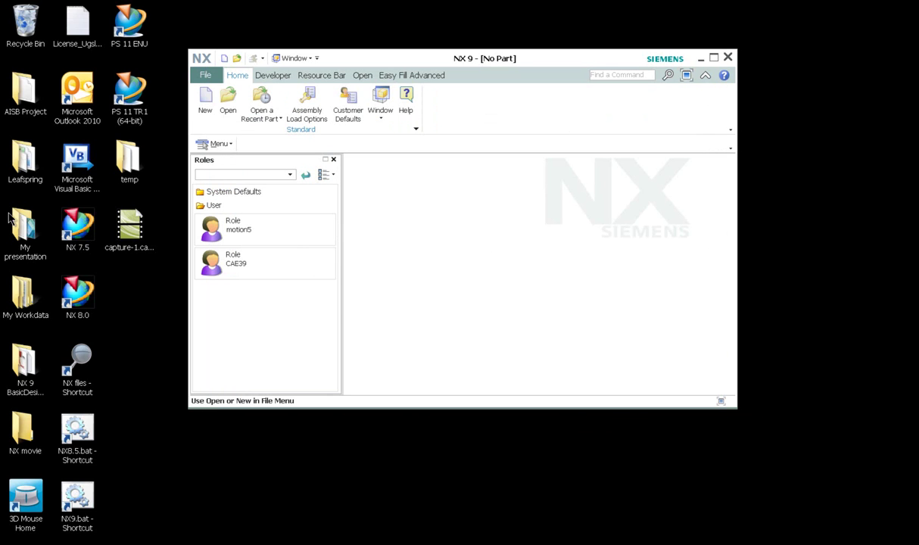
double_click(129, 152)
left_click(176, 108)
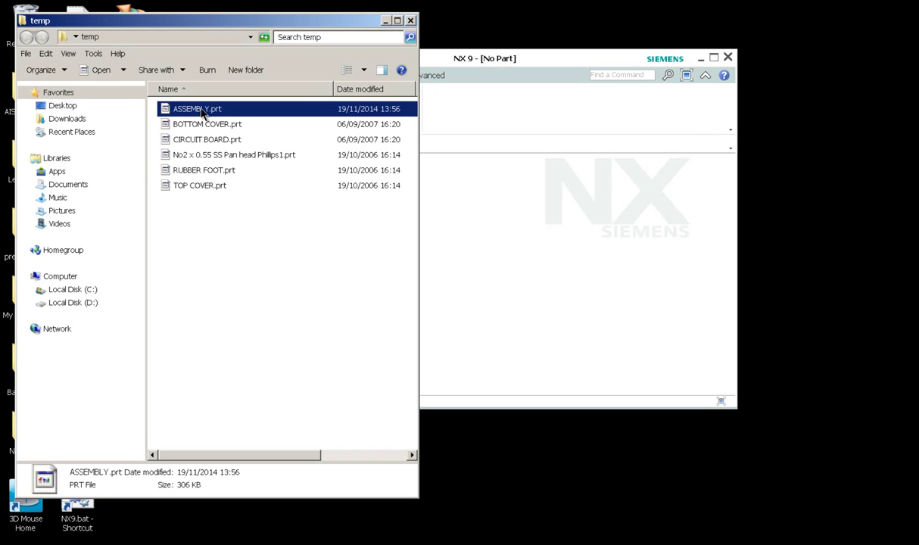
left_click_drag(203, 114, 489, 201)
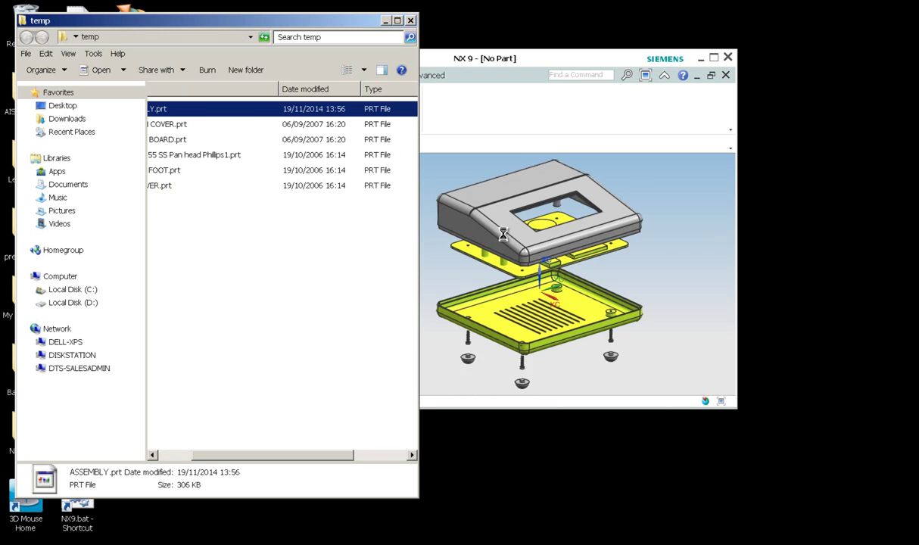
double_click(642, 61)
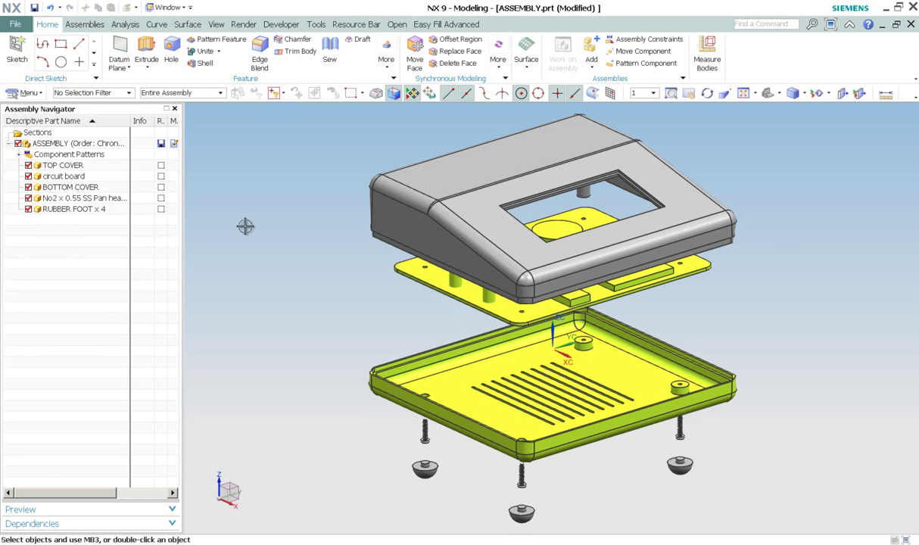
- Highlight the TOP COVER, circuit board and BOTTOM COVER components in turn, then clear the highlight
left_click(68, 166)
left_click(68, 176)
left_click(69, 187)
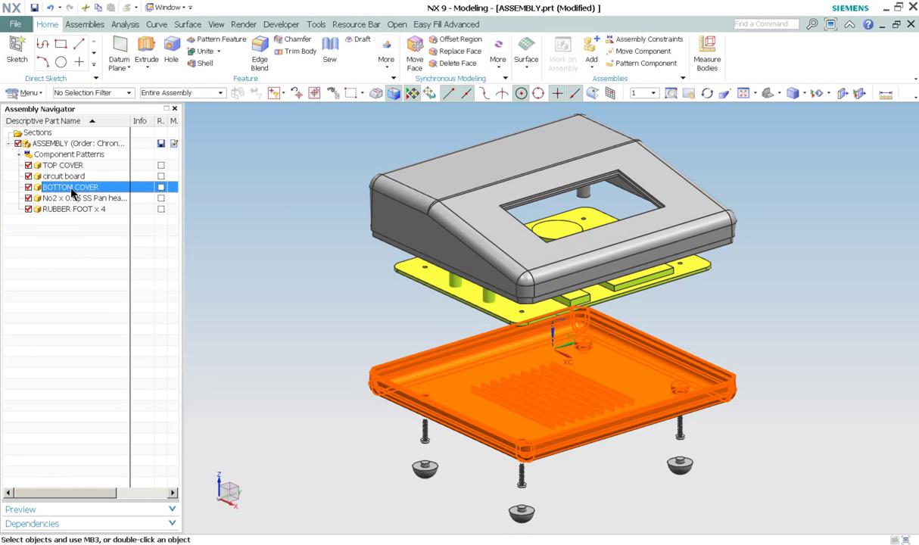
left_click(73, 224)
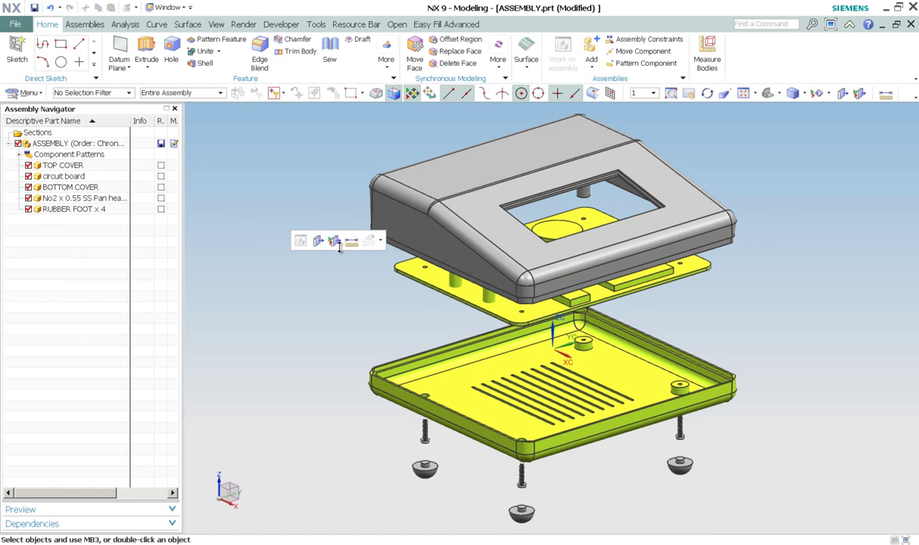
- Measure the top cover's upper edge as a Single Curve Length (4.9699 in), then cancel the measurement
left_click(354, 243)
left_click(50, 142)
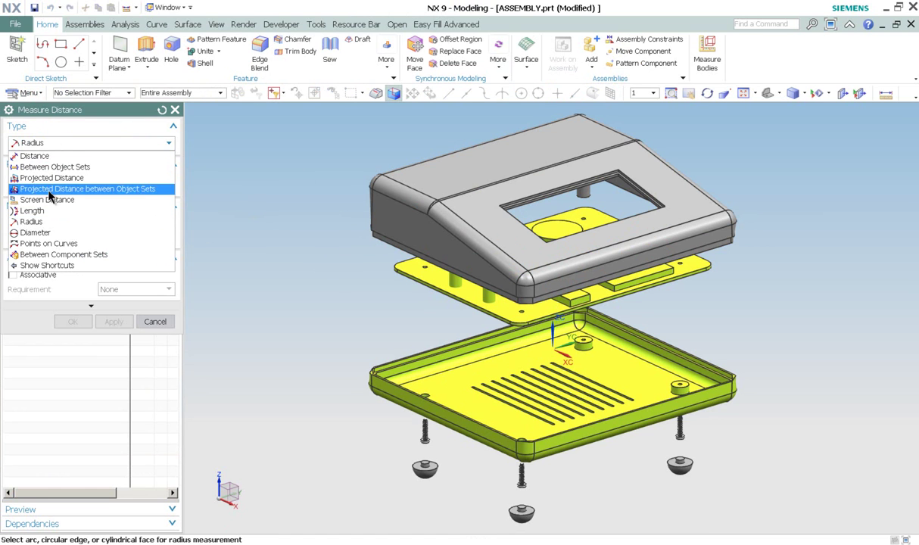
left_click(50, 212)
left_click(442, 96)
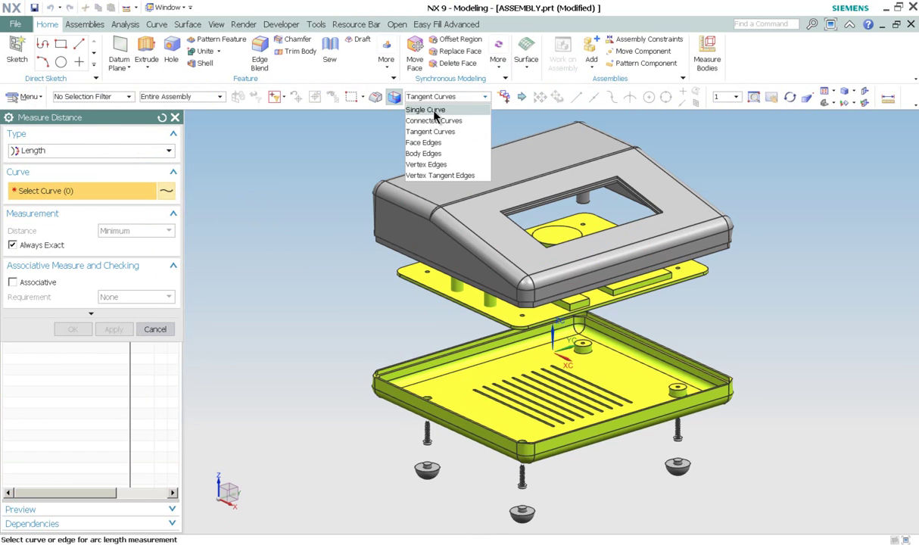
left_click(424, 110)
scroll(492, 152, "up", 3)
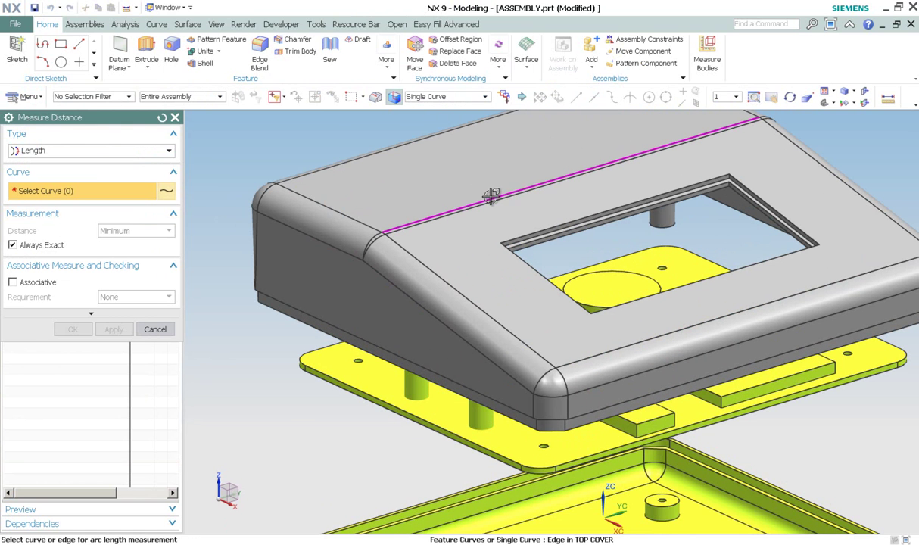
left_click(492, 198)
middle_click_drag(492, 210, 515, 238, "shift")
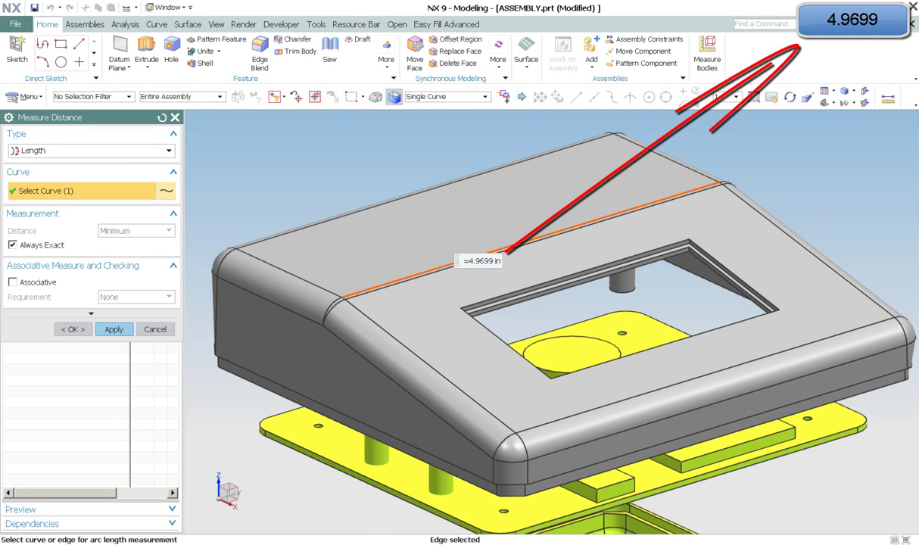
scroll(448, 237, "down", 3)
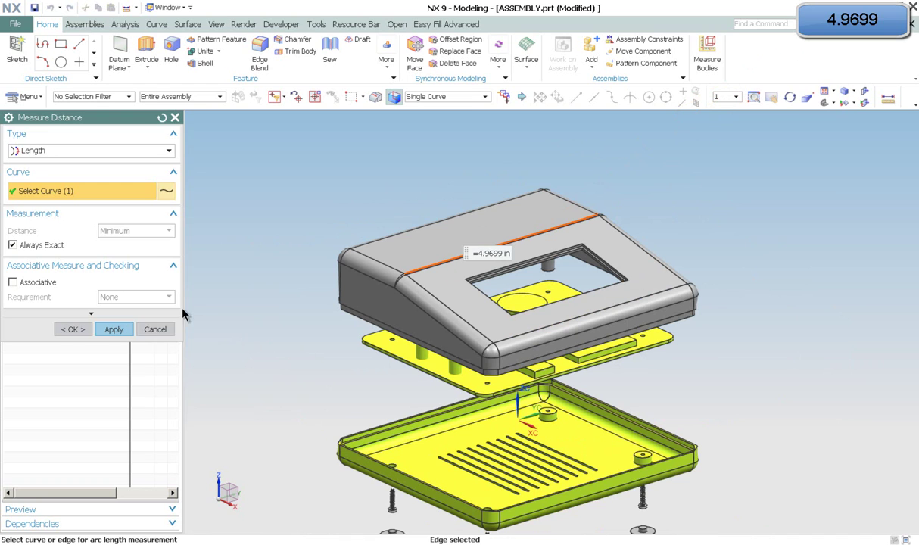
left_click(155, 329)
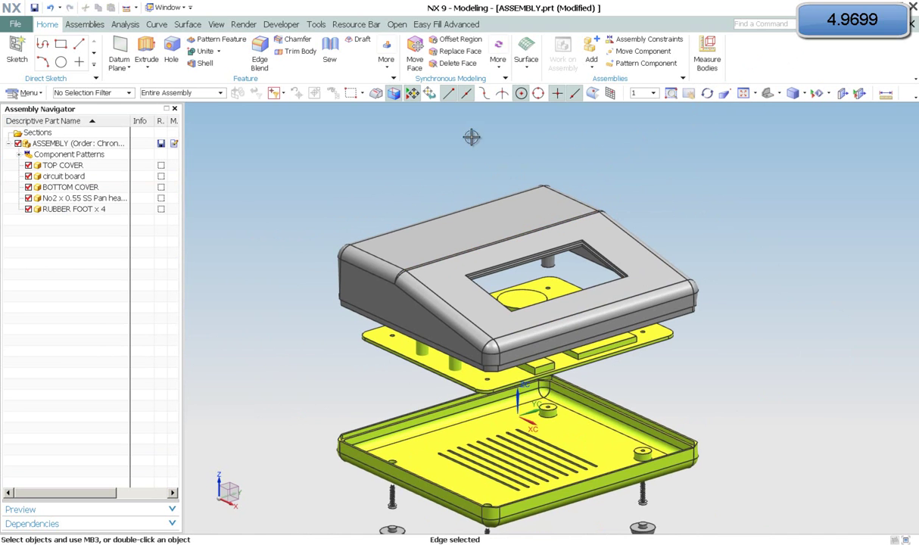
- Close all parts via File > Close > All Parts, discarding changes with No - Close
scroll(513, 215, "down", 2)
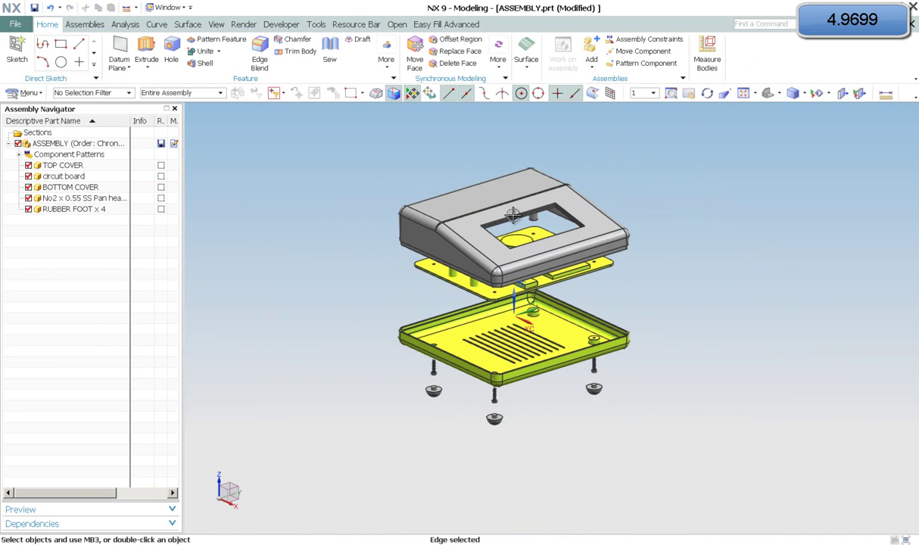
left_click(624, 231)
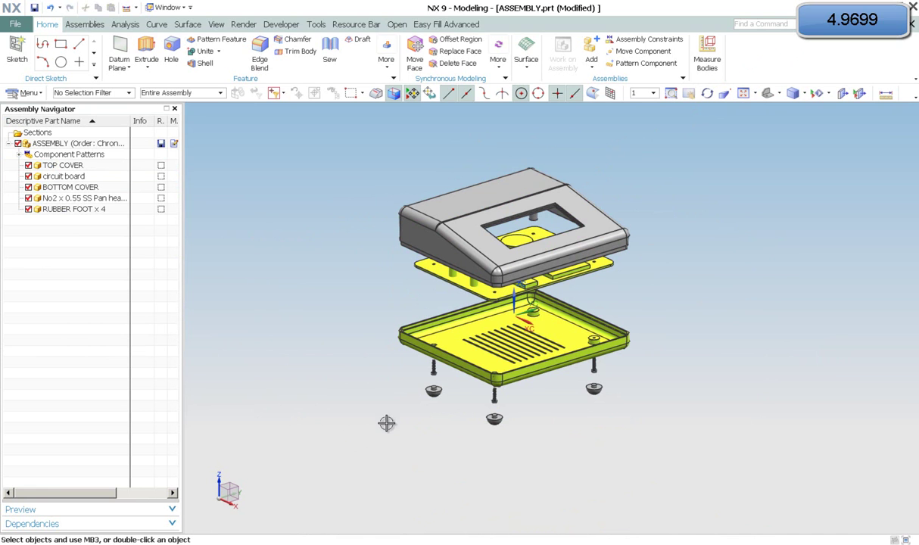
left_click(17, 24)
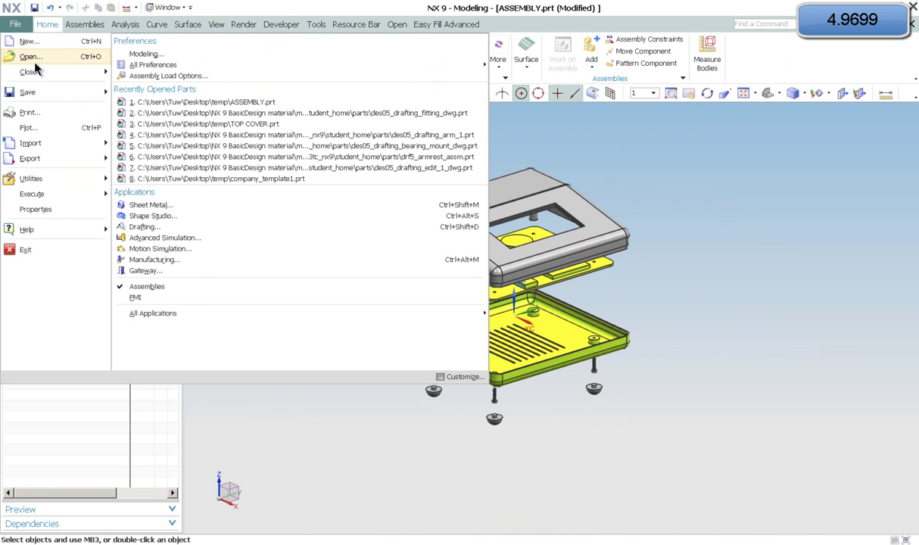
mouse_move(37, 72)
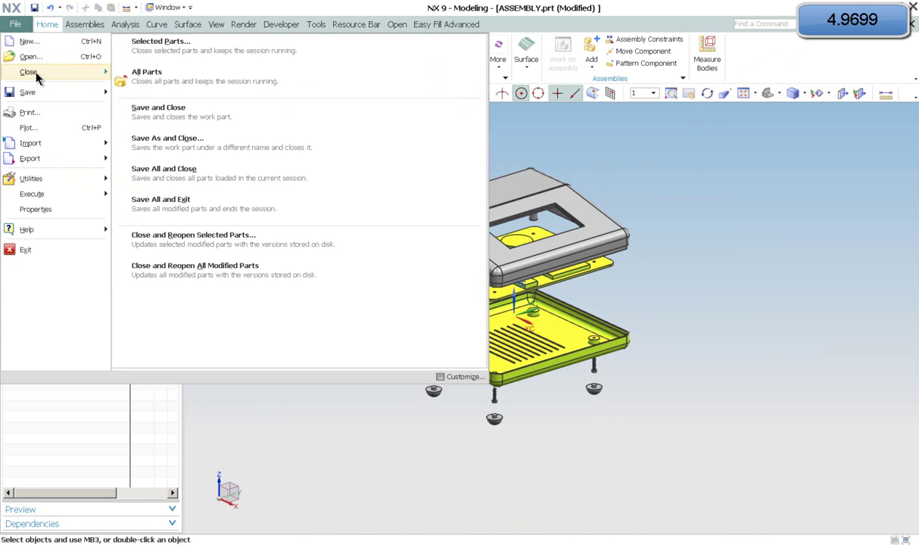
left_click(161, 74)
left_click(460, 301)
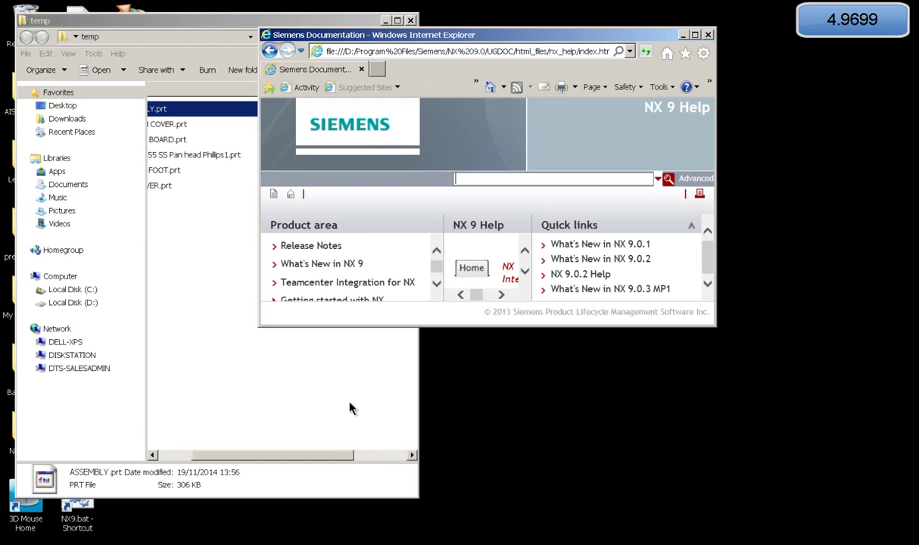
- Maximize the Help window and search it for ug_convert_part
double_click(539, 35)
left_click(241, 154)
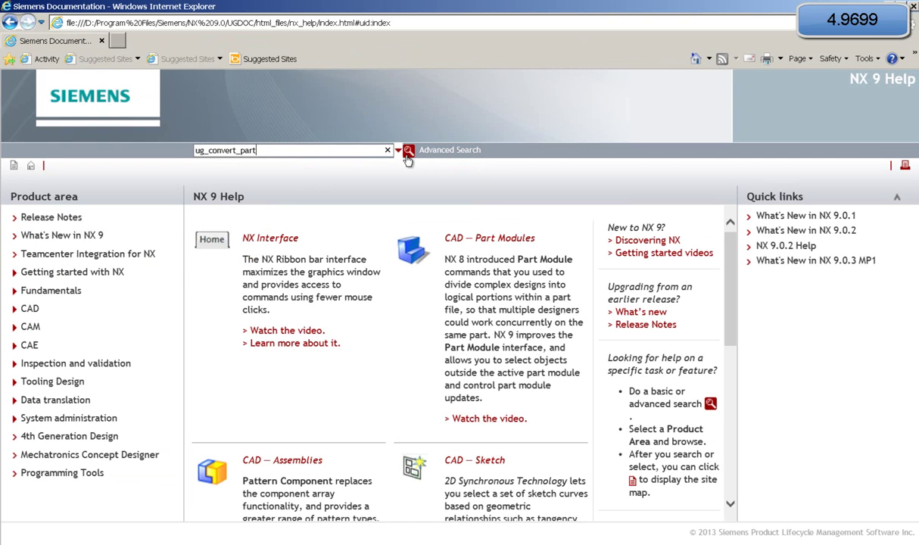
left_click(404, 155)
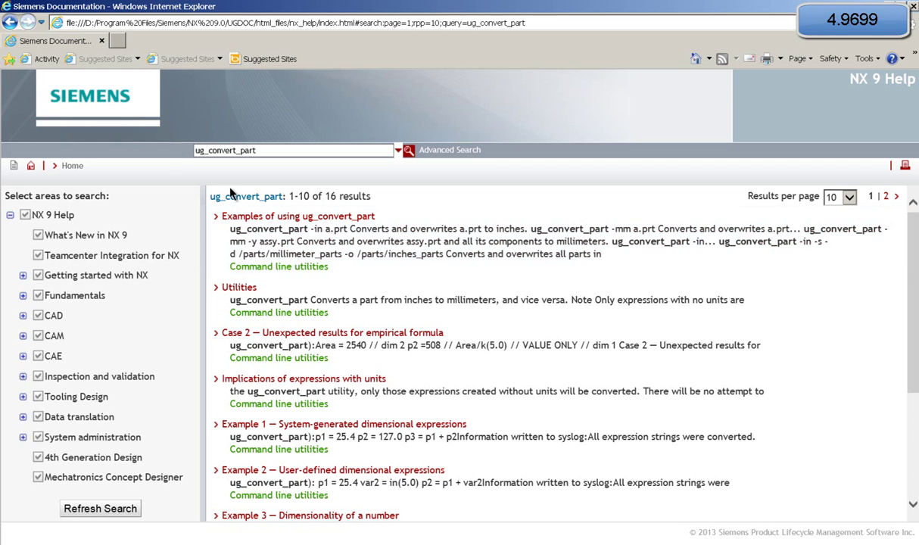
- Open 'Examples of using ug_convert_part' and highlight -in and .prt in the first example
left_click(277, 218)
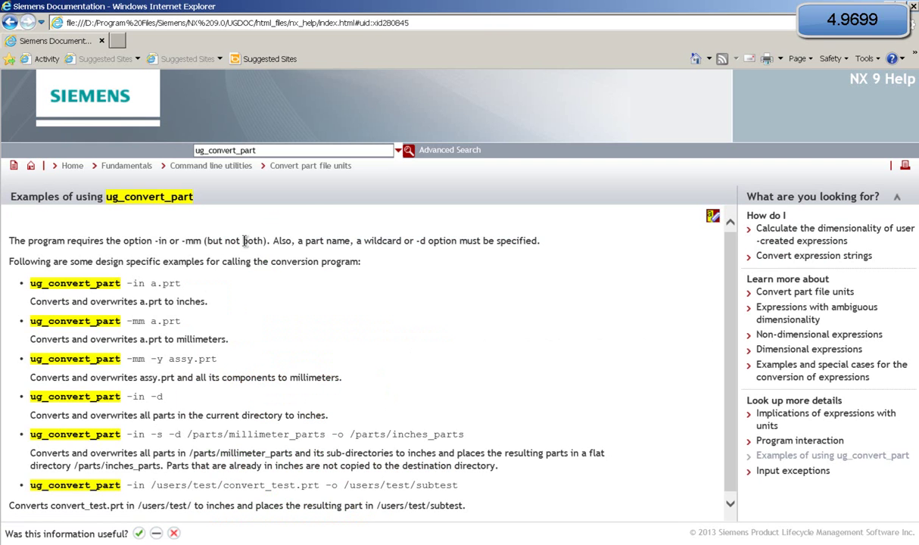
left_click_drag(31, 283, 179, 285)
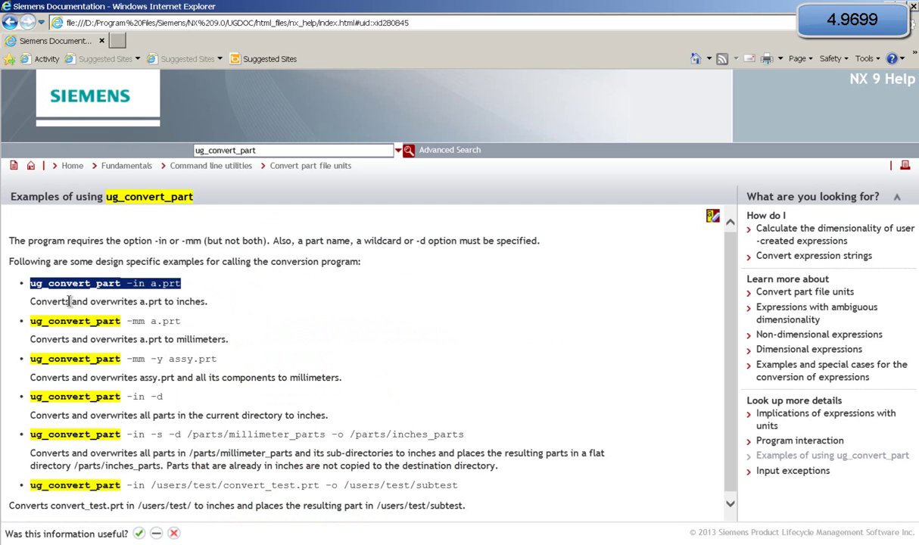
left_click(35, 281)
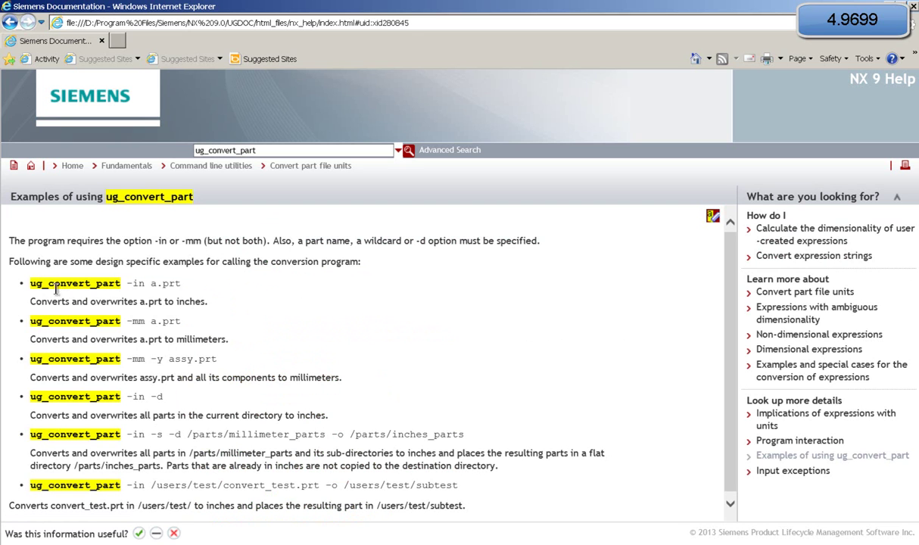
double_click(138, 283)
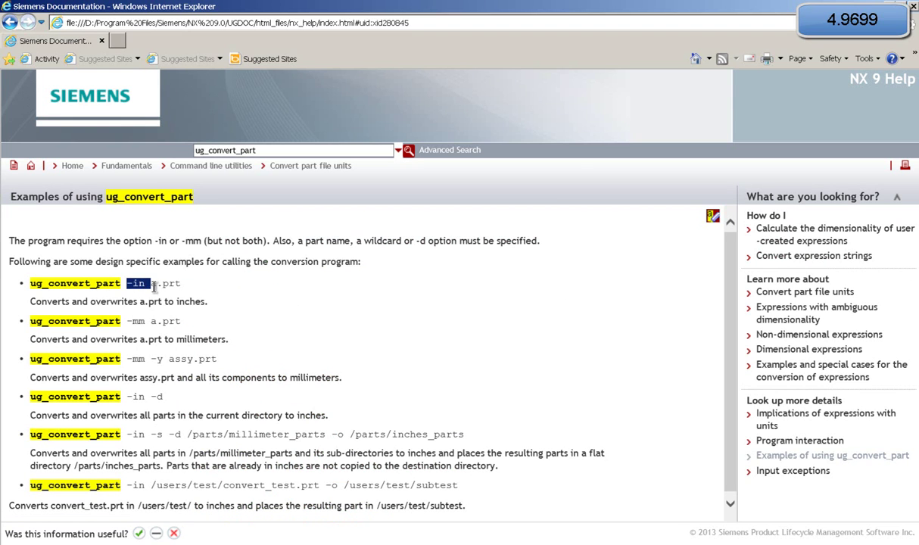
double_click(170, 285)
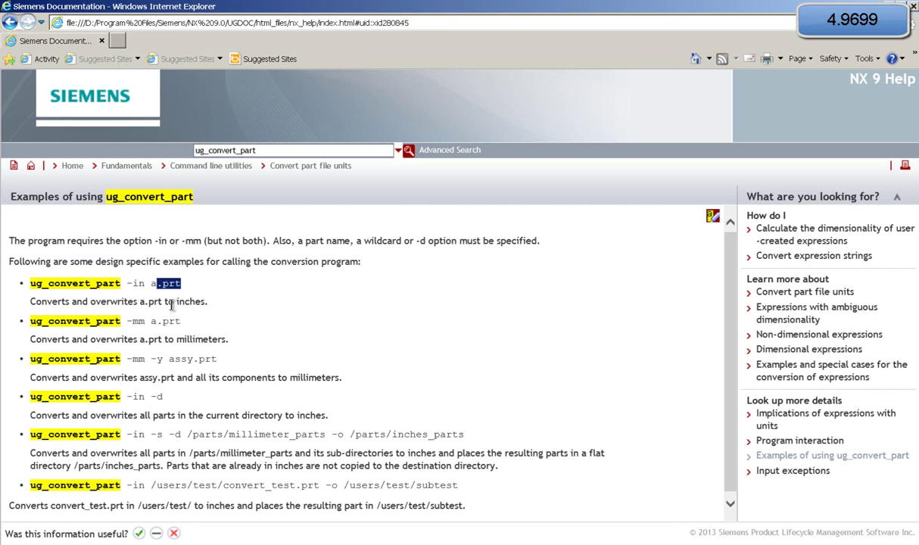
- Scroll to the last example and point out the /users/test/subtest destination folder
scroll(252, 313, "down", 1)
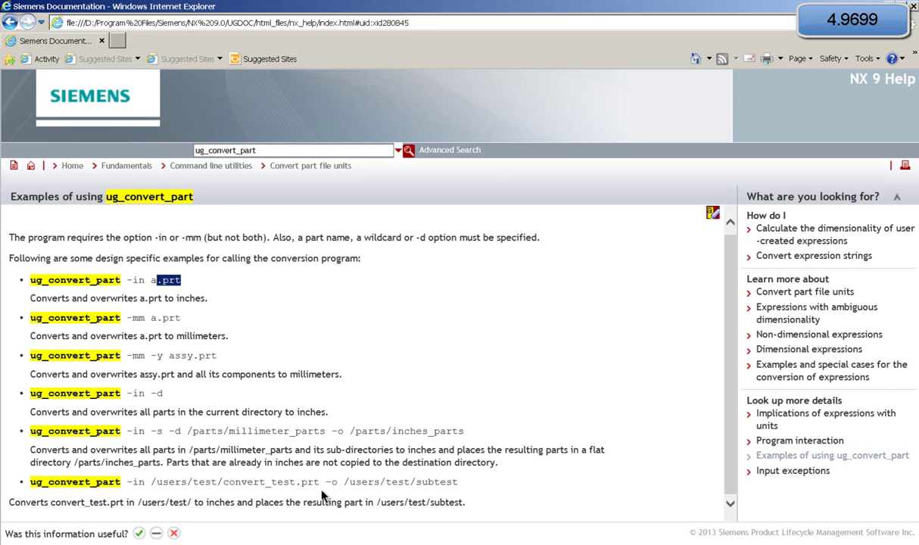
left_click_drag(304, 502, 435, 482)
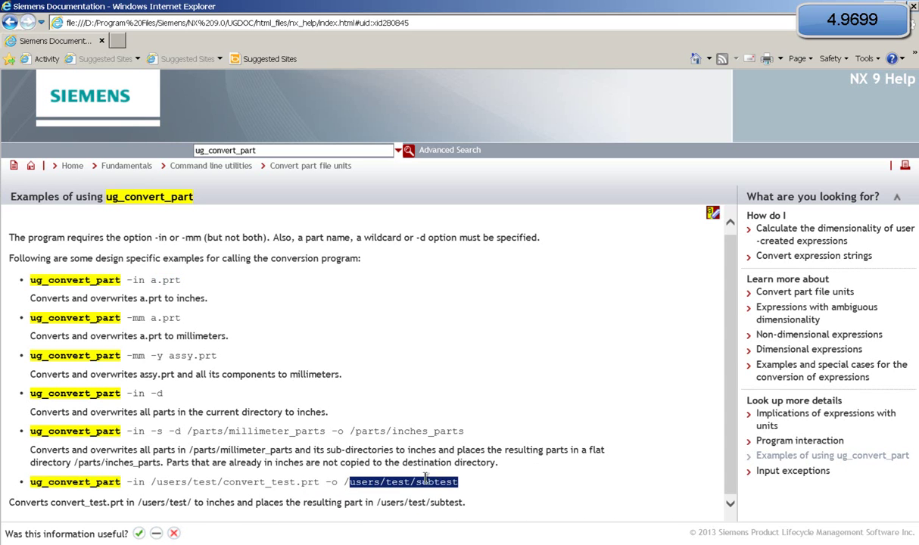
left_click(356, 473)
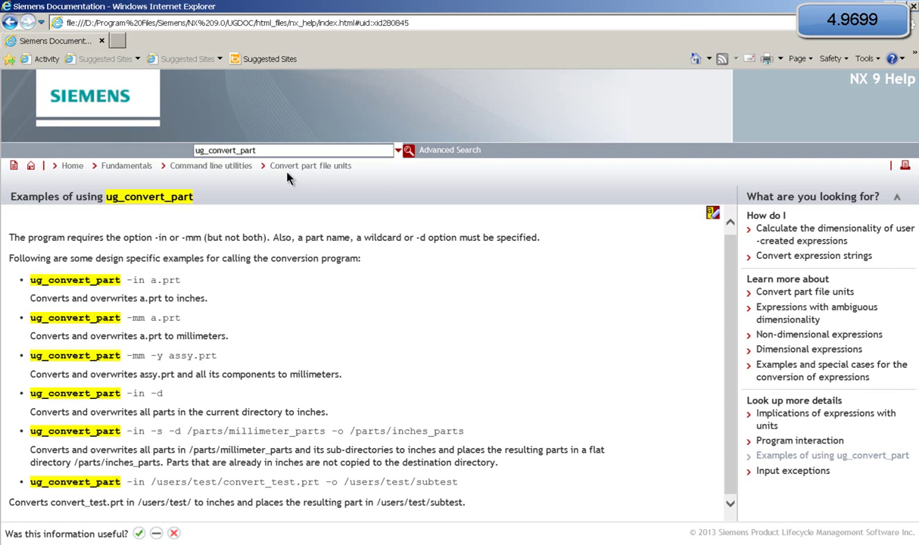
left_click_drag(256, 150, 196, 151)
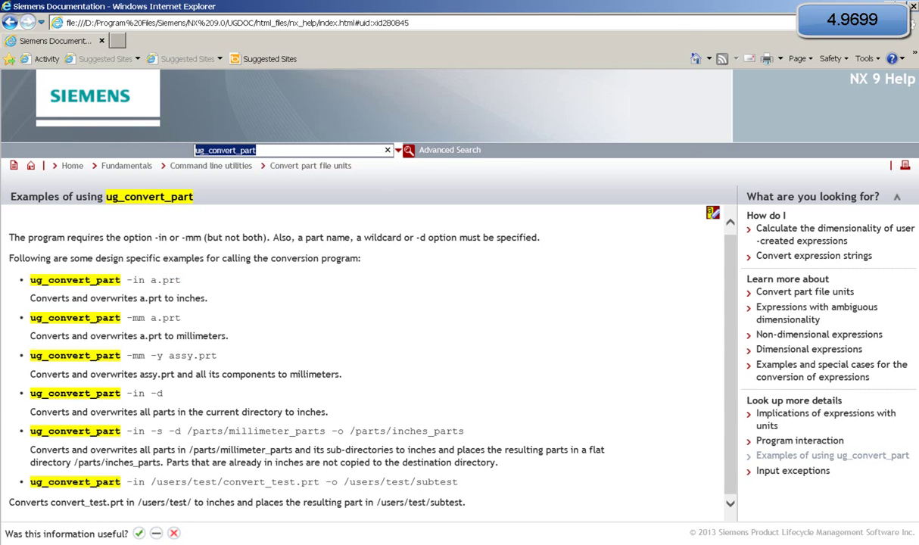
- Shrink the help window and bring up the UGII Explorer window, inspecting its NX 9.0 path
key("super+Down")
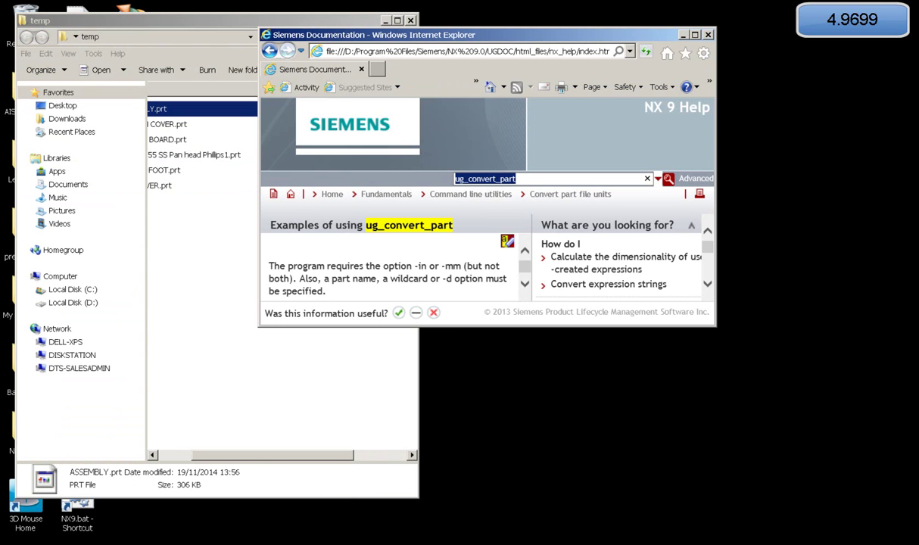
left_click(220, 490)
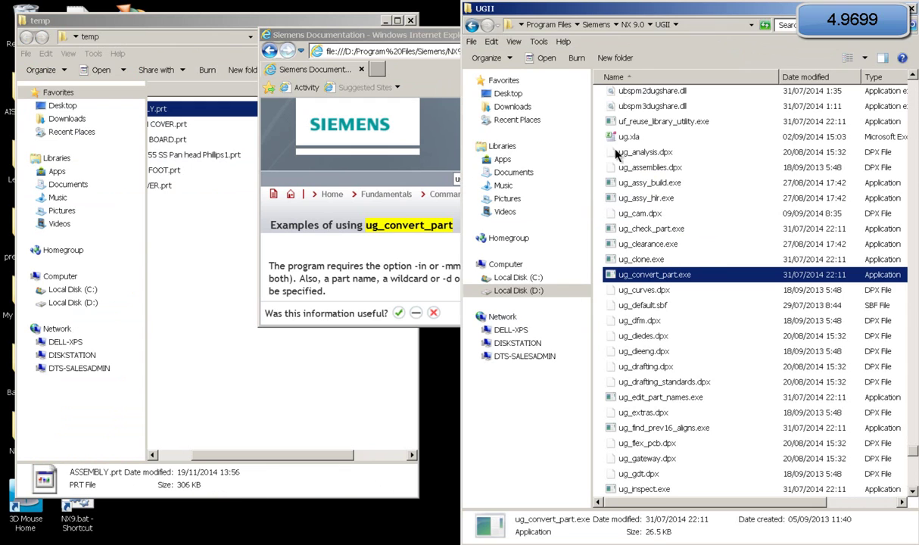
left_click(659, 24)
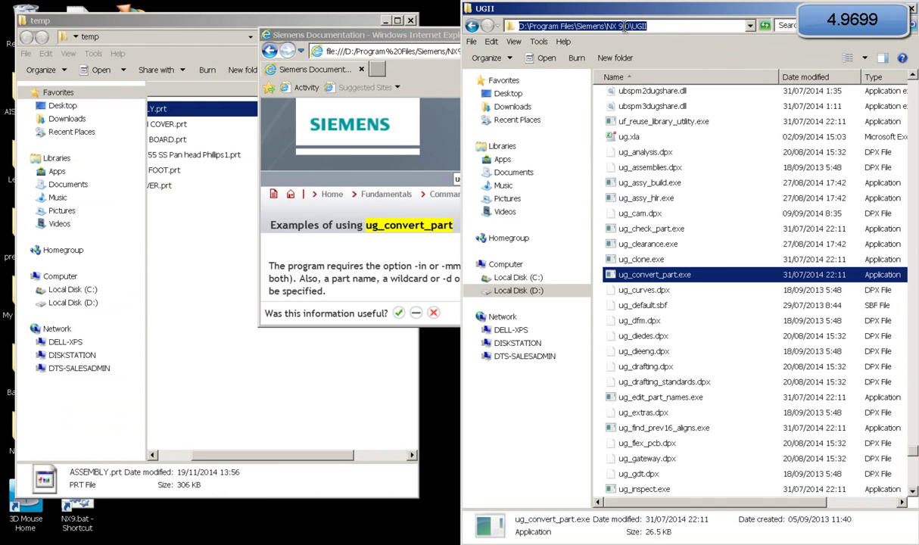
left_click_drag(629, 26, 601, 26)
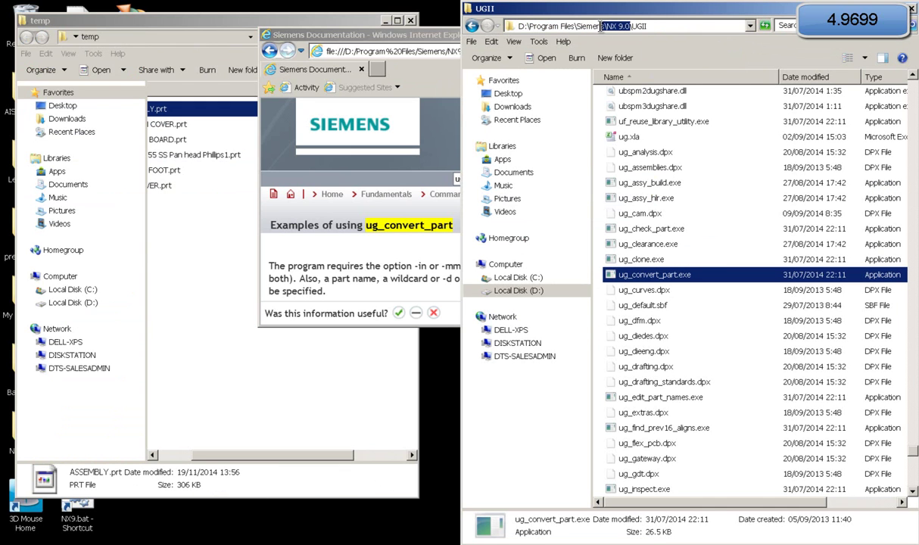
left_click(669, 24)
left_click(619, 287)
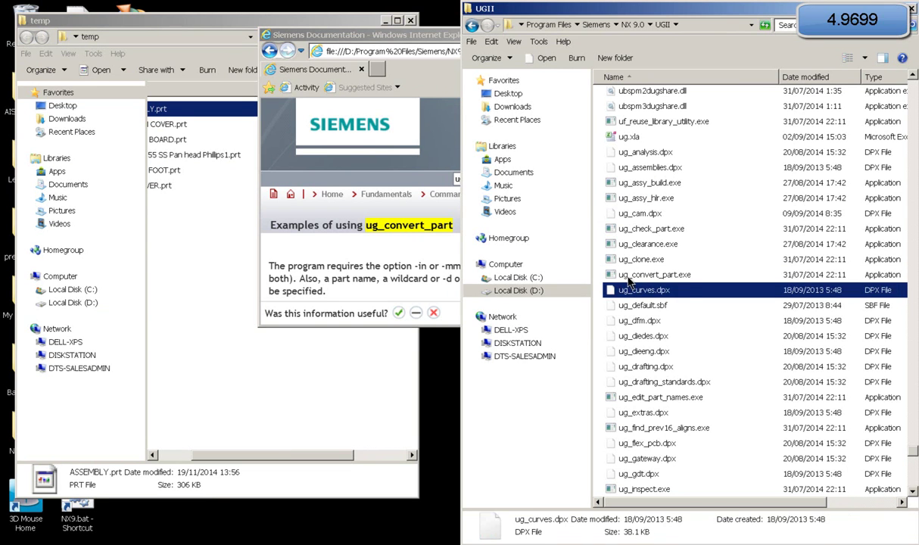
- Select ug_convert_part.exe (26.5 KB) in the UGII file list
left_click(605, 274)
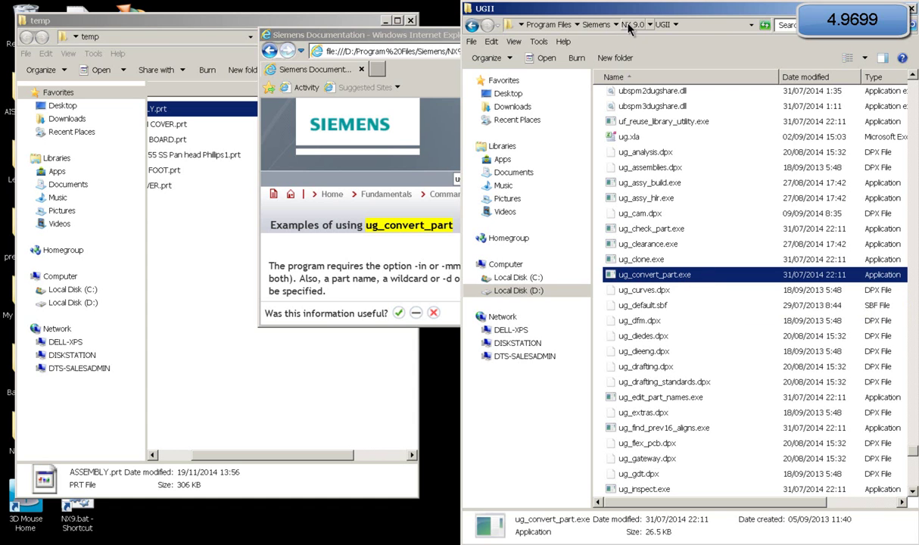
left_click(641, 290)
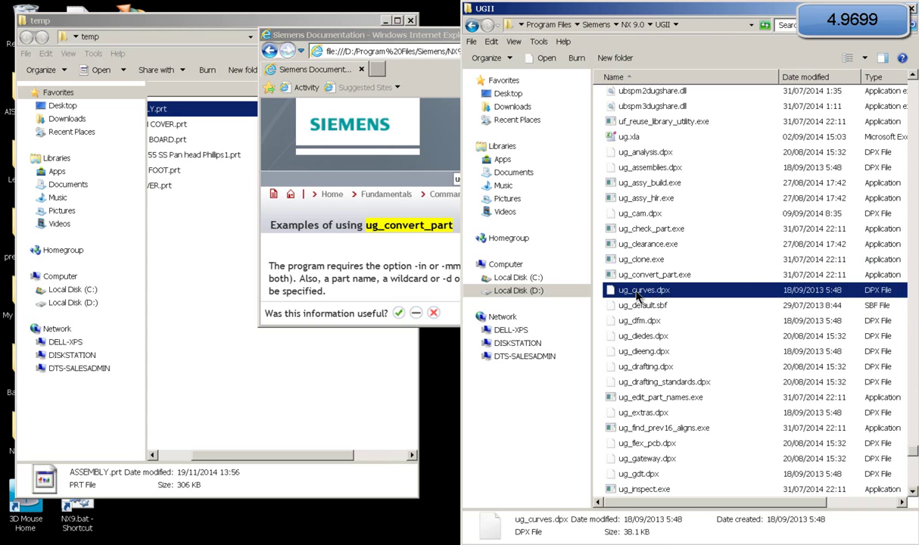
left_click(620, 273)
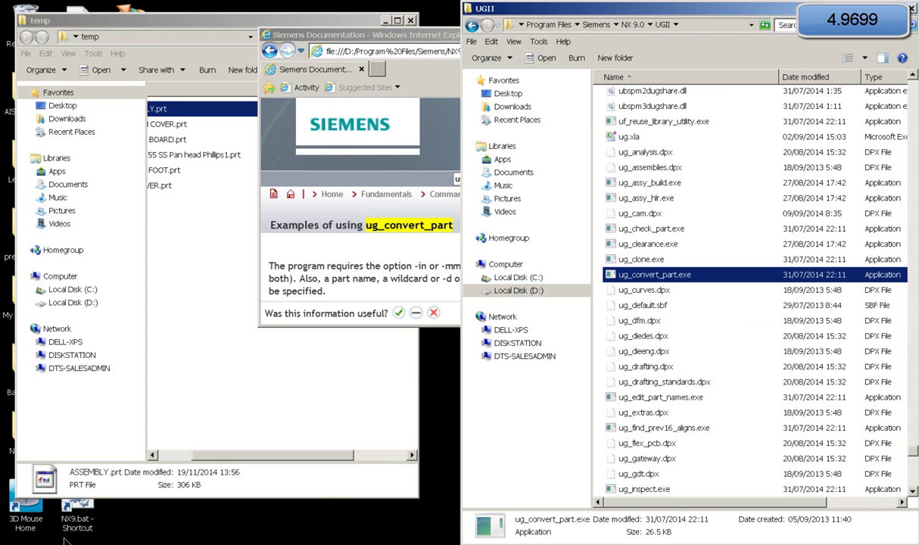
left_click(13, 539)
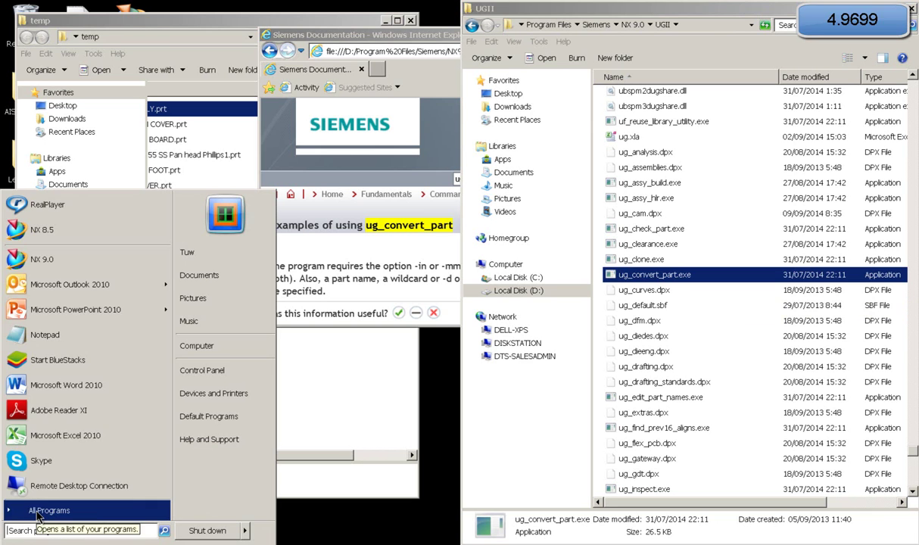
- Launch the Command Prompt from All Programs > Siemens NX 9.0 > NX Tools
left_click(37, 514)
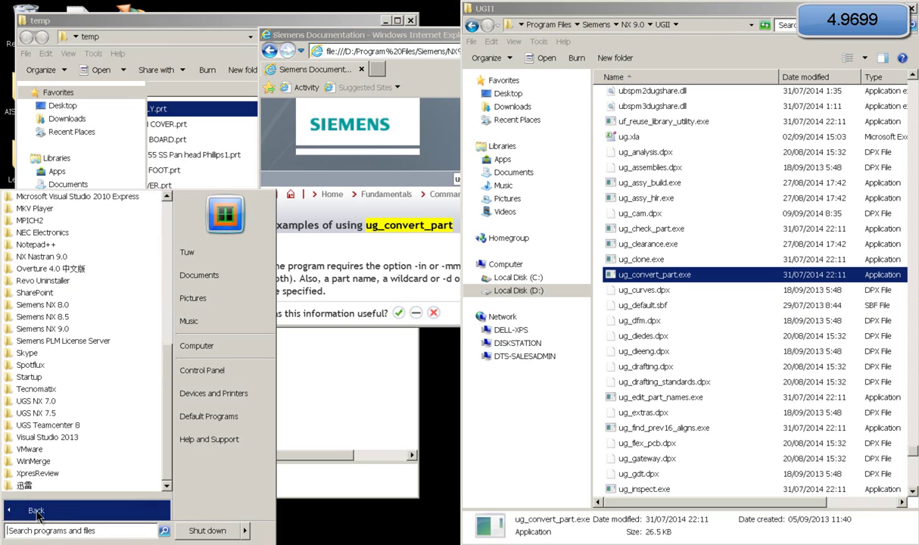
left_click(59, 330)
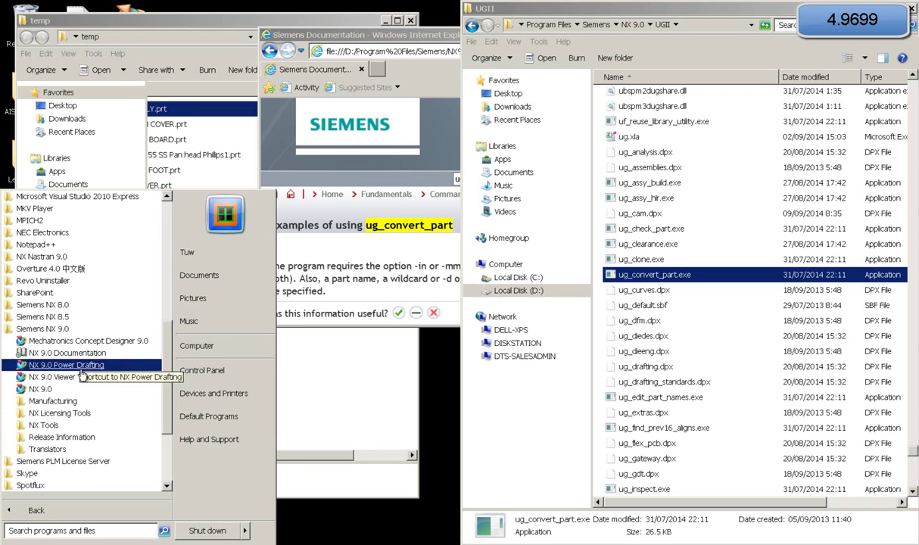
left_click(46, 426)
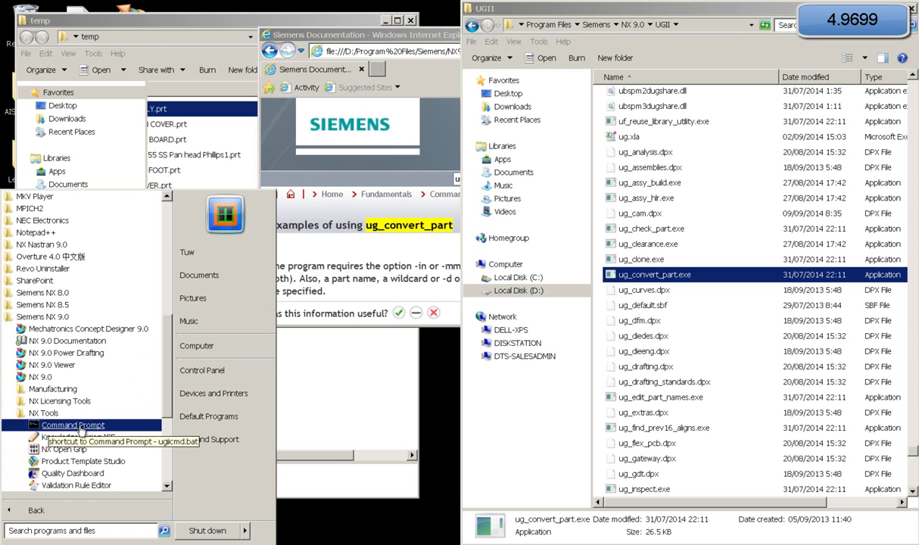
left_click(73, 426)
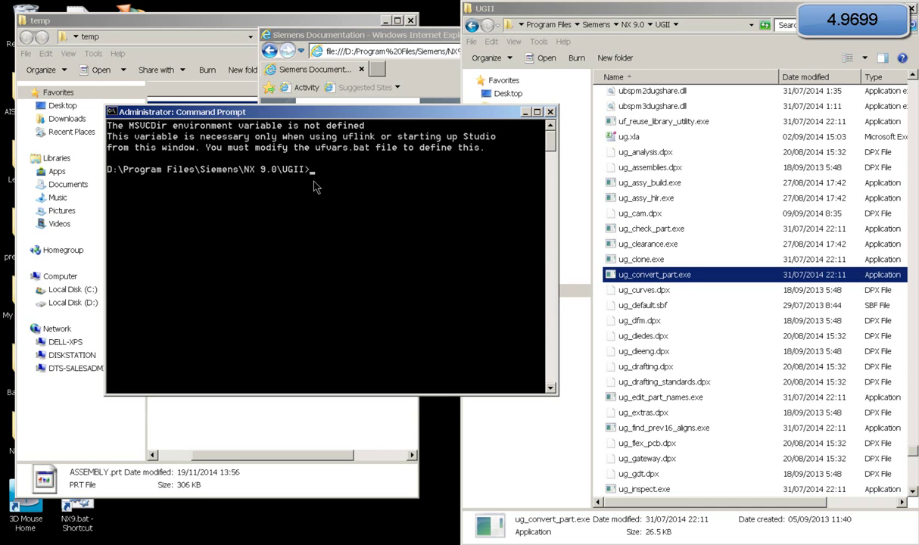
- Run ug_convert_part.exe with no arguments to list its options, then recall the command
type("ug_convert")
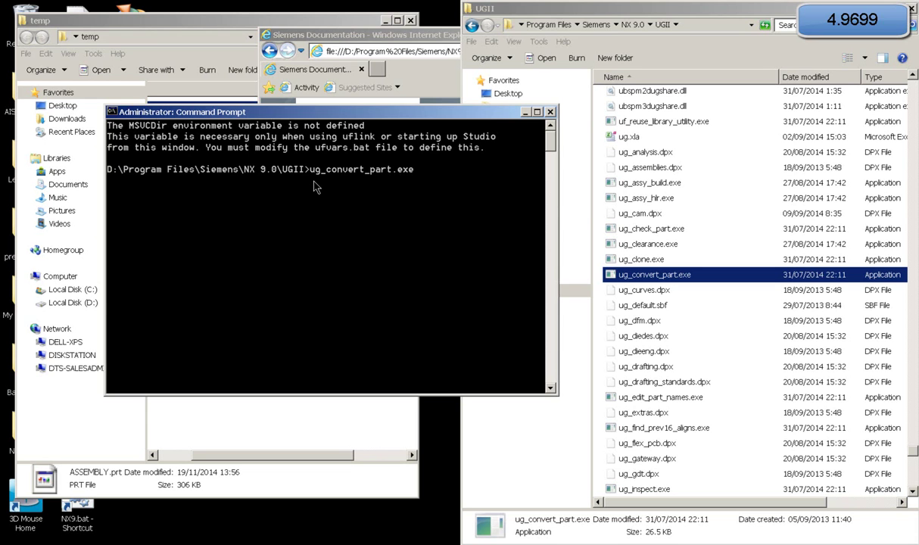
type("_part.exe")
key("Return")
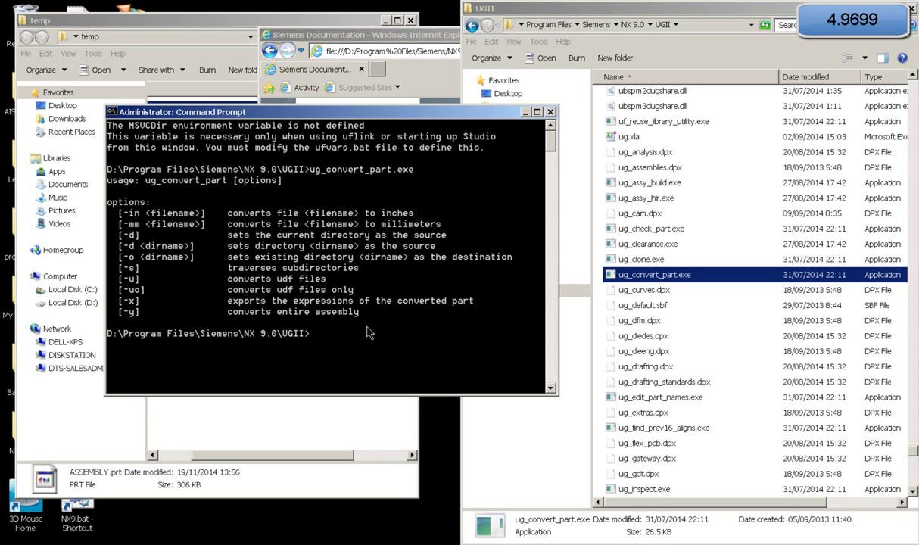
key("Up")
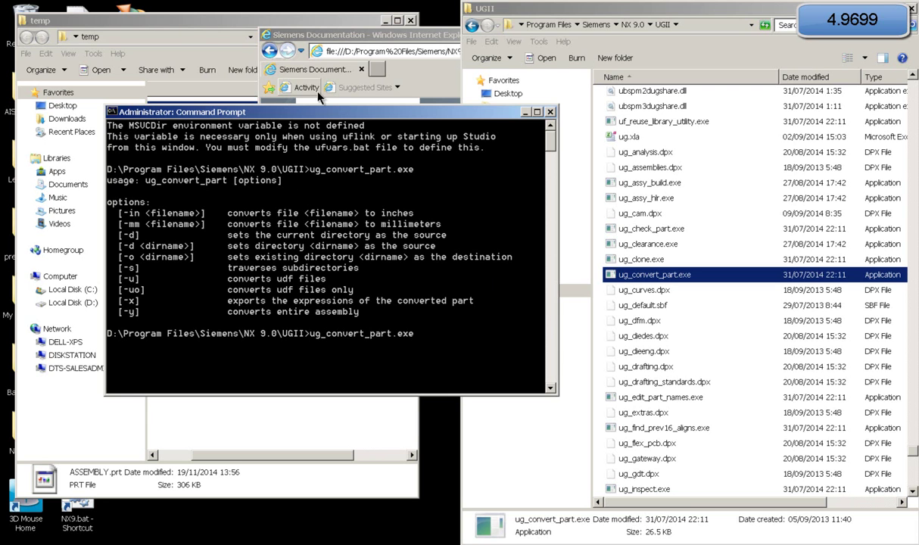
- Close the temp window and copy the desktop temp folder as 'temp - Copy'
left_click(184, 34)
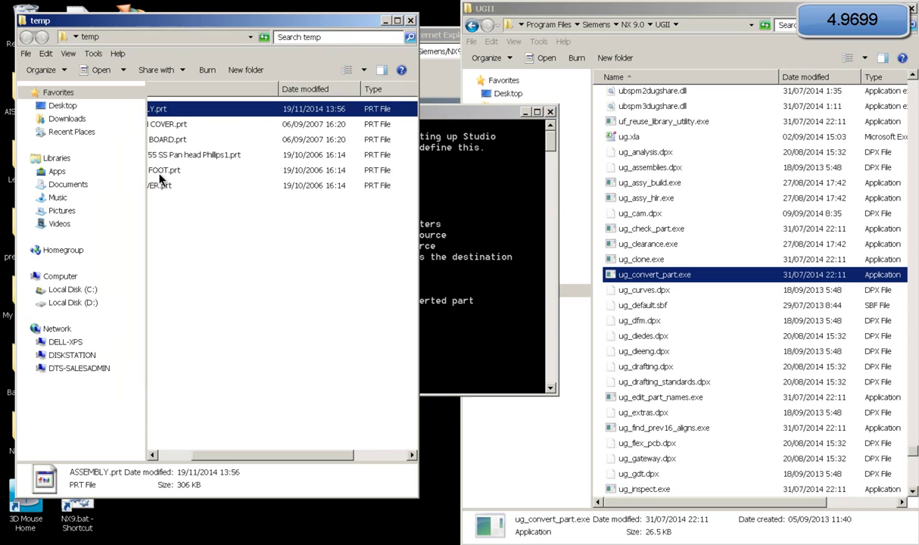
scroll(212, 501, "left", 2)
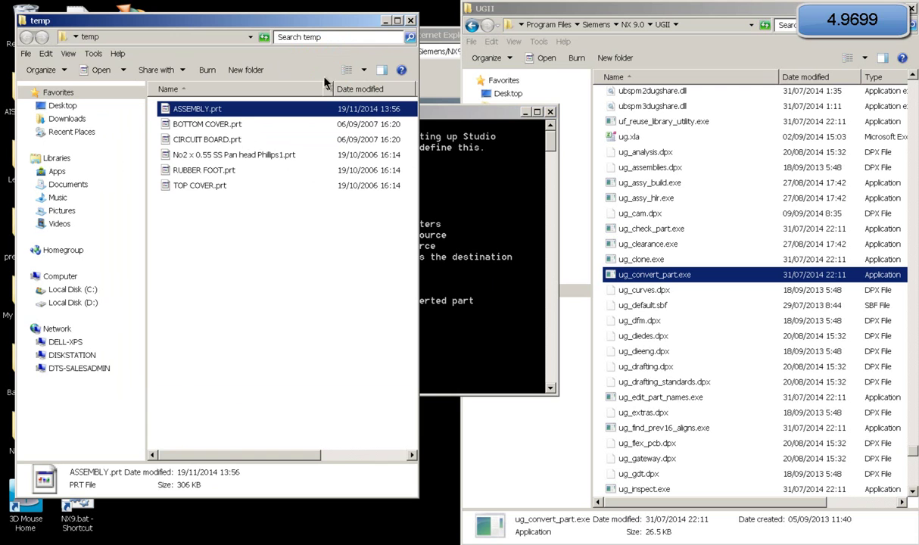
left_click(410, 20)
left_click_drag(249, 113, 385, 75)
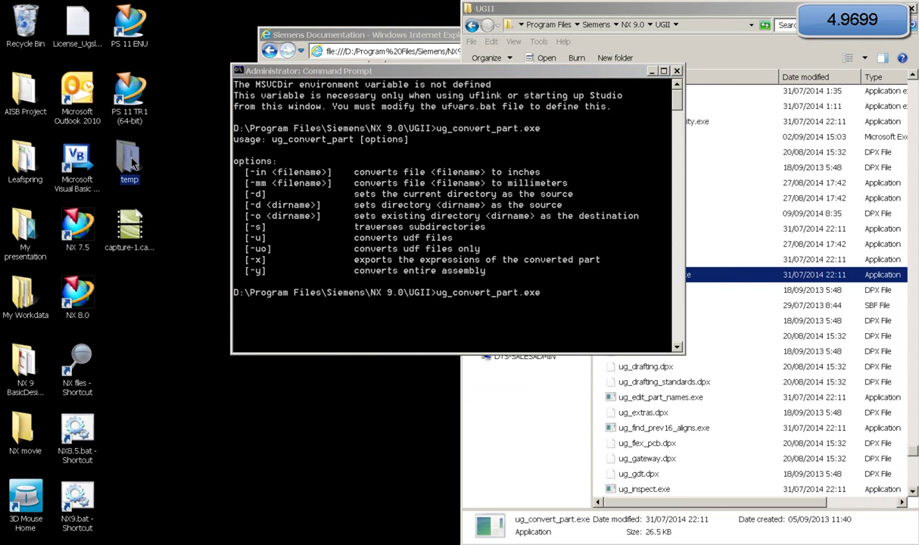
right_click_drag(163, 323, 148, 287)
left_click(170, 305)
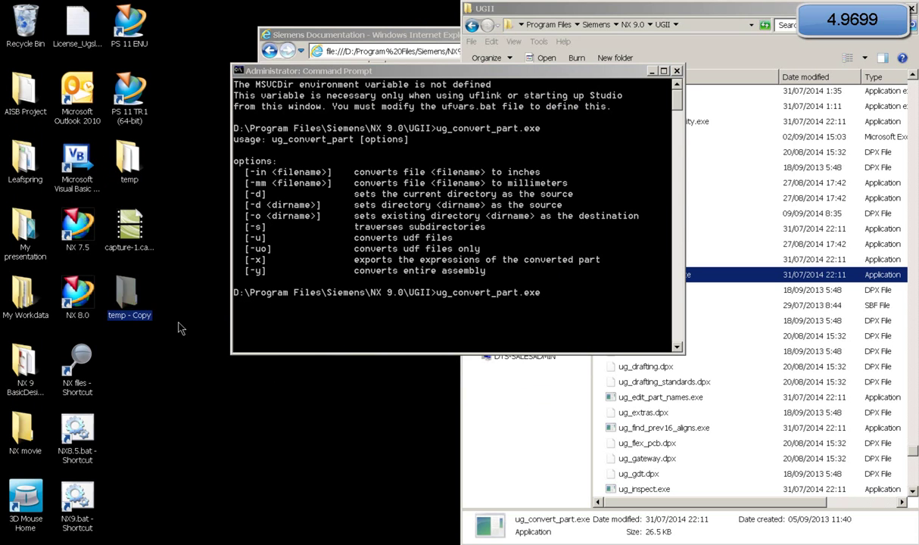
left_click(571, 305)
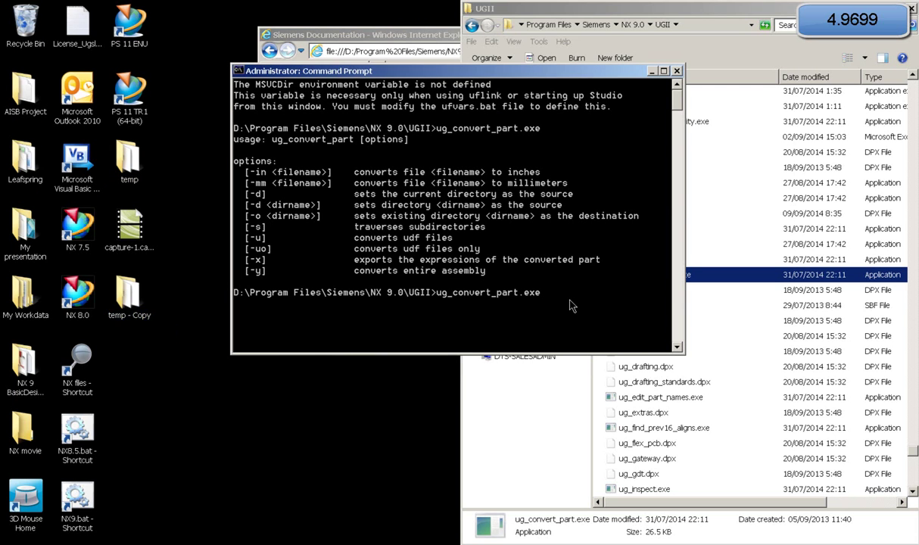
- Copy the full path of the desktop temp folder from its address bar
double_click(130, 156)
left_click(171, 38)
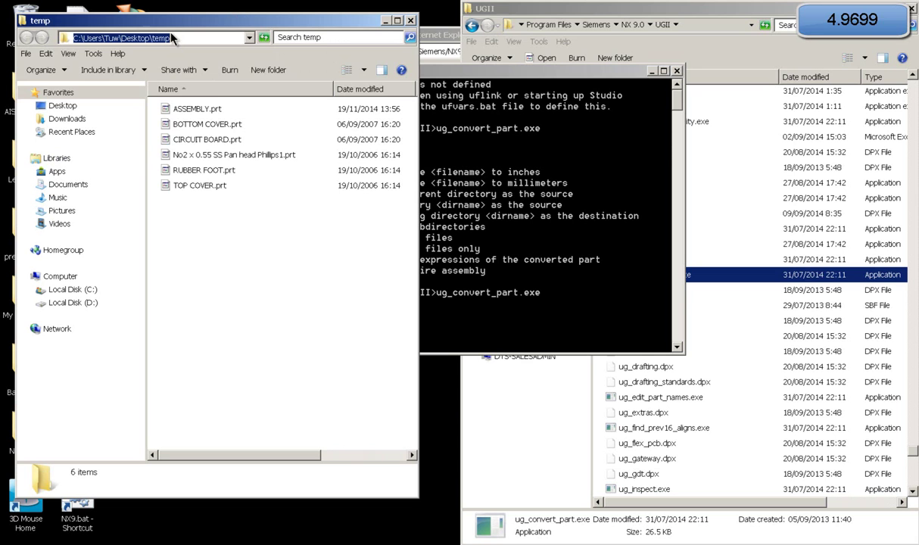
right_click(138, 36)
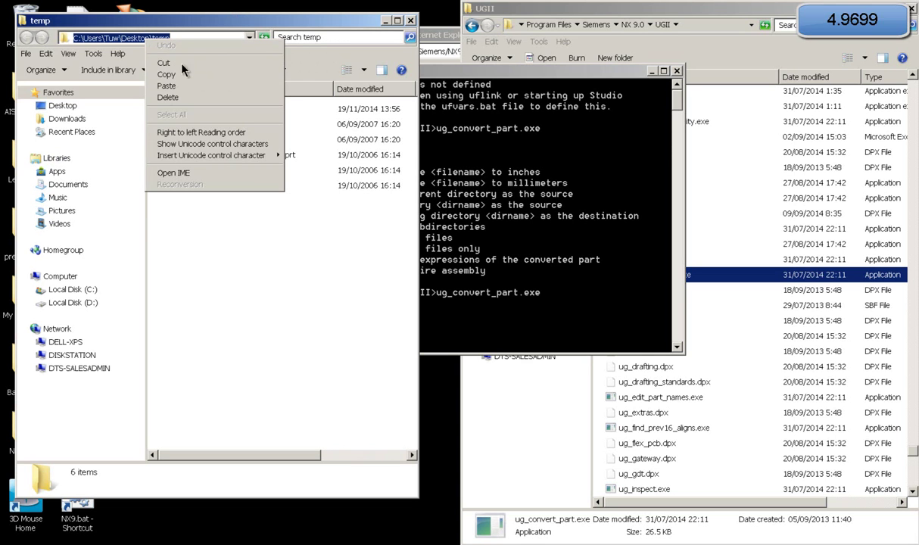
left_click(165, 76)
- Run ug_convert_part with -d, the pasted temp folder path and -mm
left_click(616, 300)
right_click(609, 299)
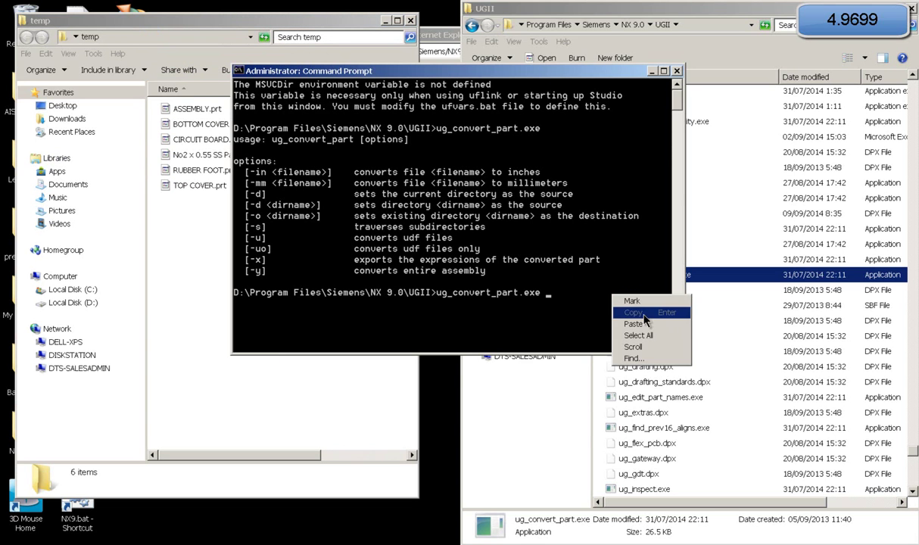
left_click(564, 299)
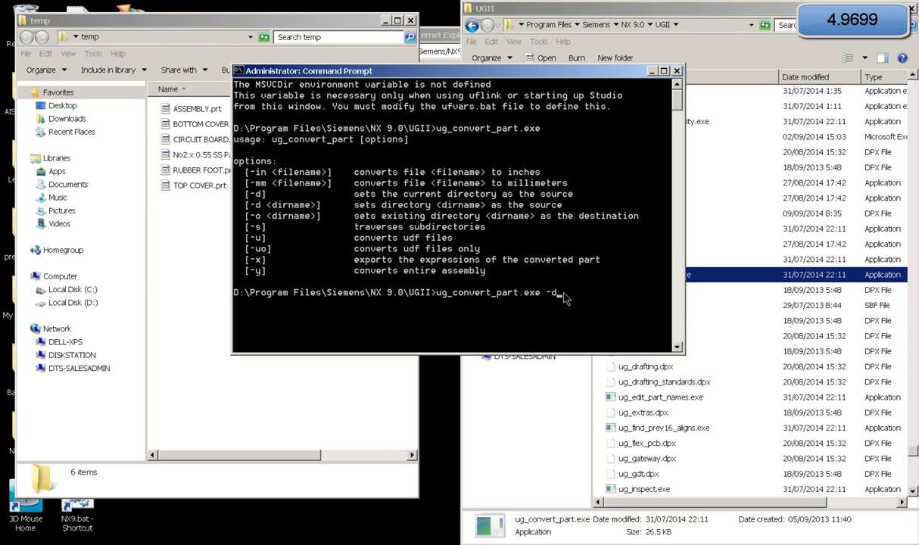
type("-d")
right_click(544, 271)
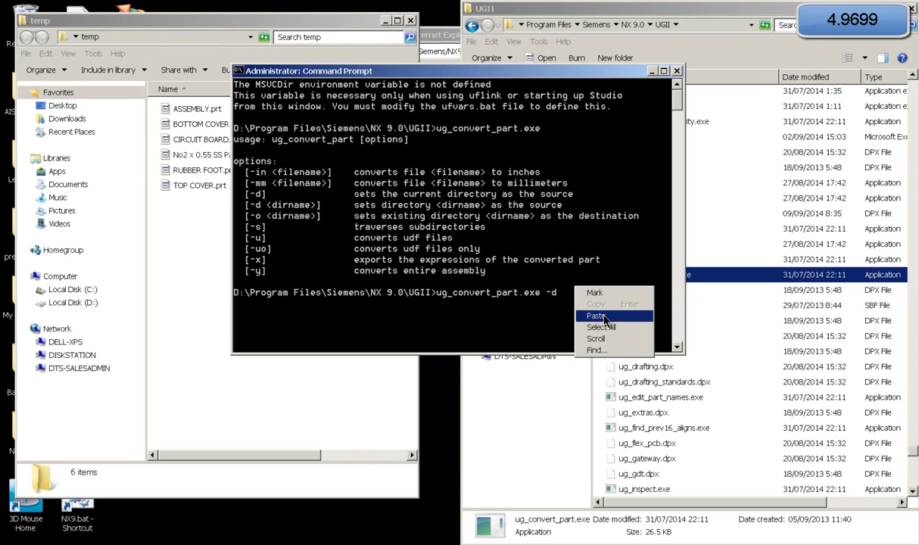
left_click(573, 302)
key("Return")
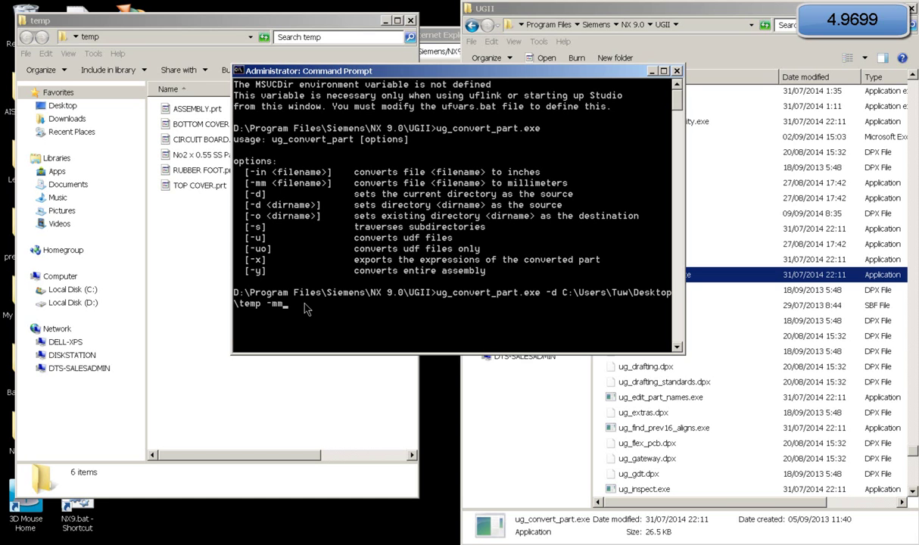
key("Return")
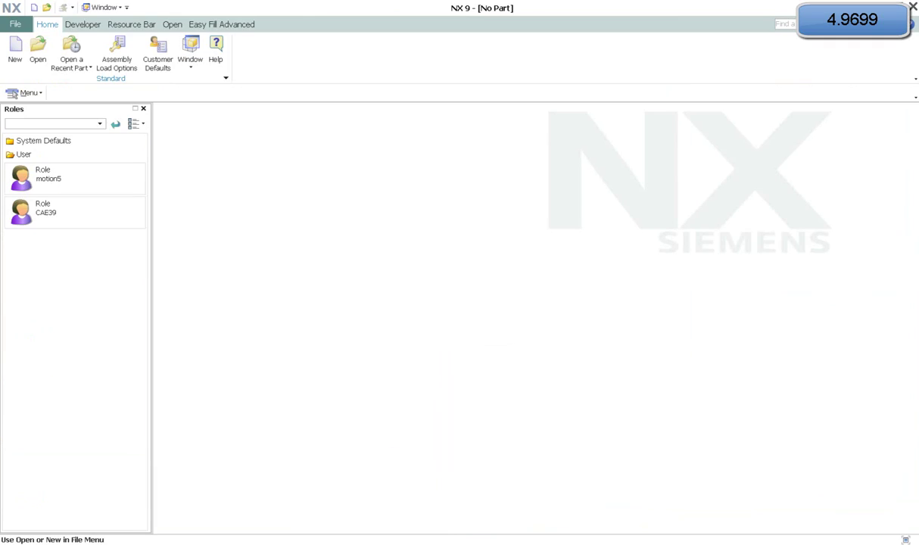
- Open the converted ASSEMBLY.prt from the temp folder in NX
double_click(445, 6)
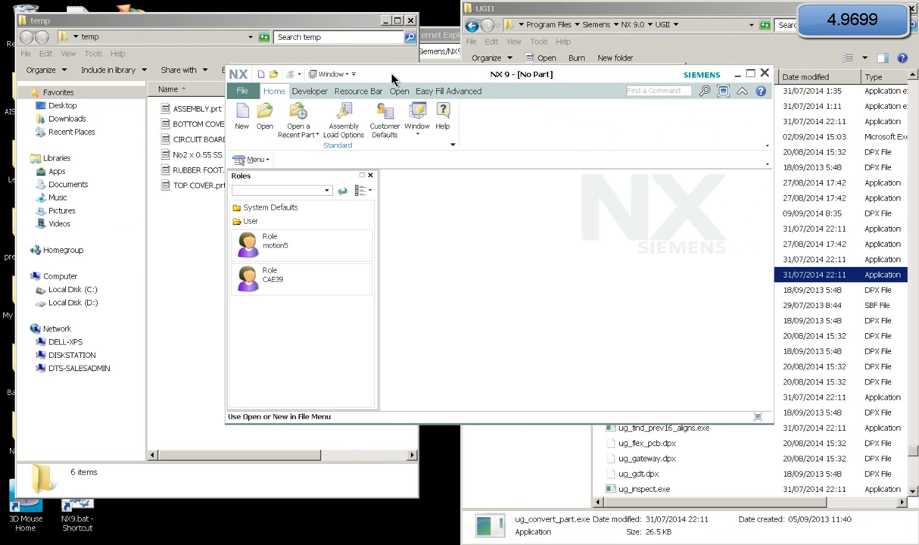
left_click_drag(198, 109, 472, 225)
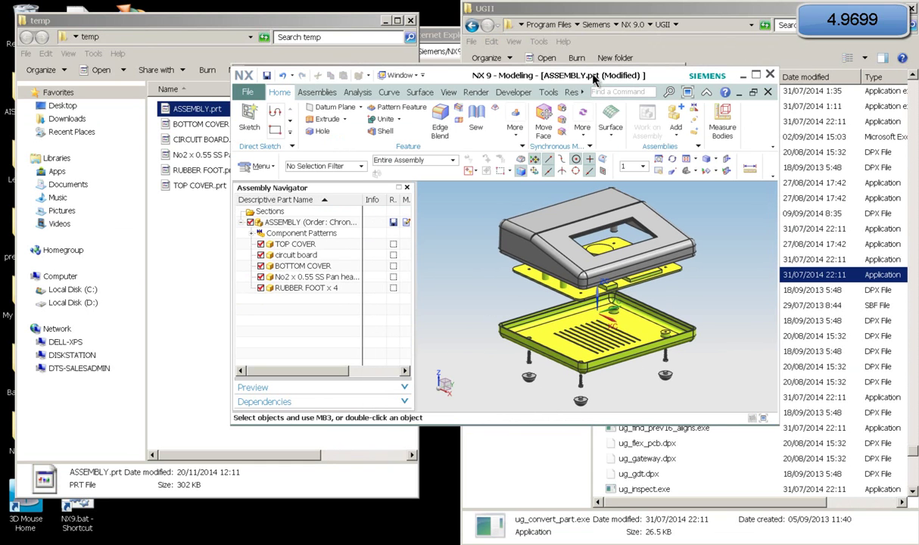
left_click_drag(594, 78, 583, 56)
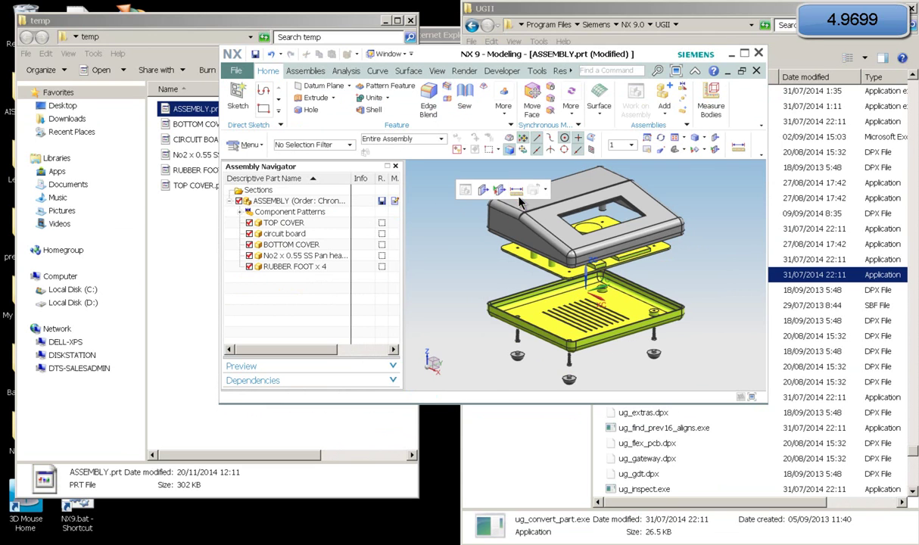
- Measure the length of the top cover's back edge, which reads 126.2355 mm
key("ctrl+shift+d")
left_click(321, 200)
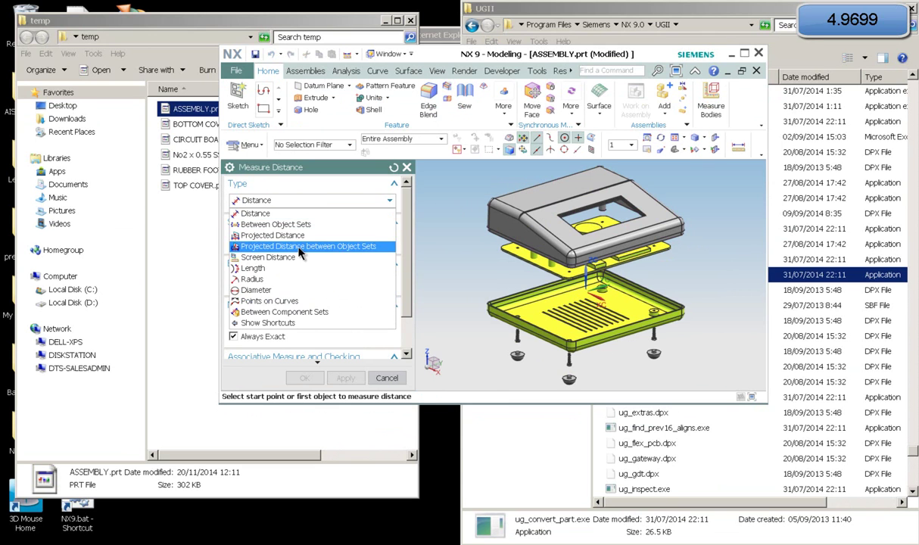
left_click(269, 261)
scroll(547, 204, "up", 3)
scroll(547, 204, "up", 2)
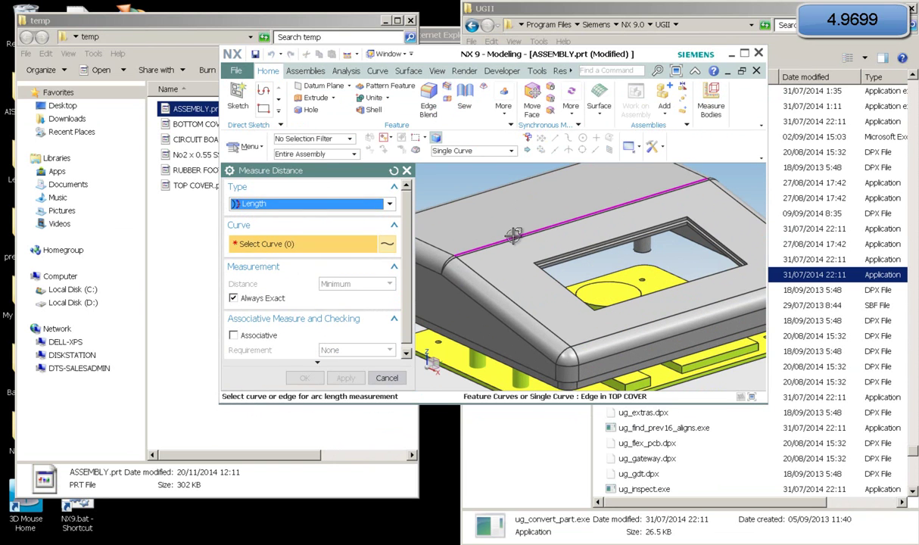
left_click(487, 224)
scroll(612, 297, "up", 2)
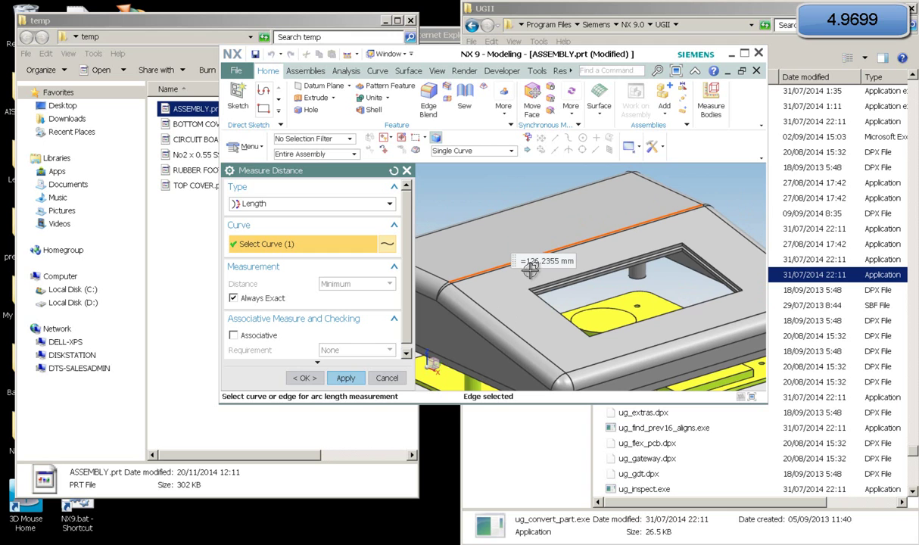
left_click(346, 378)
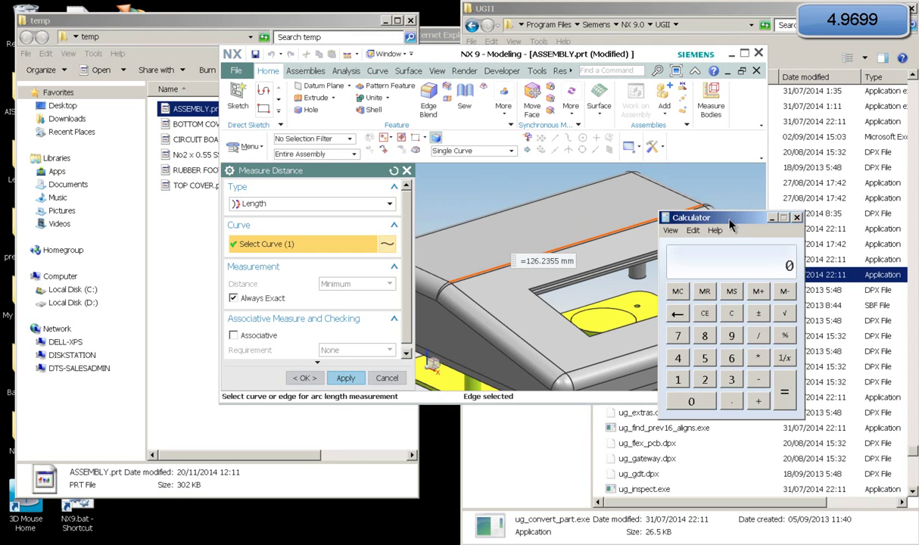
- Compute 126.2355 / 25.4 in Calculator, giving about 4.9699 inches
left_click_drag(731, 215, 749, 189)
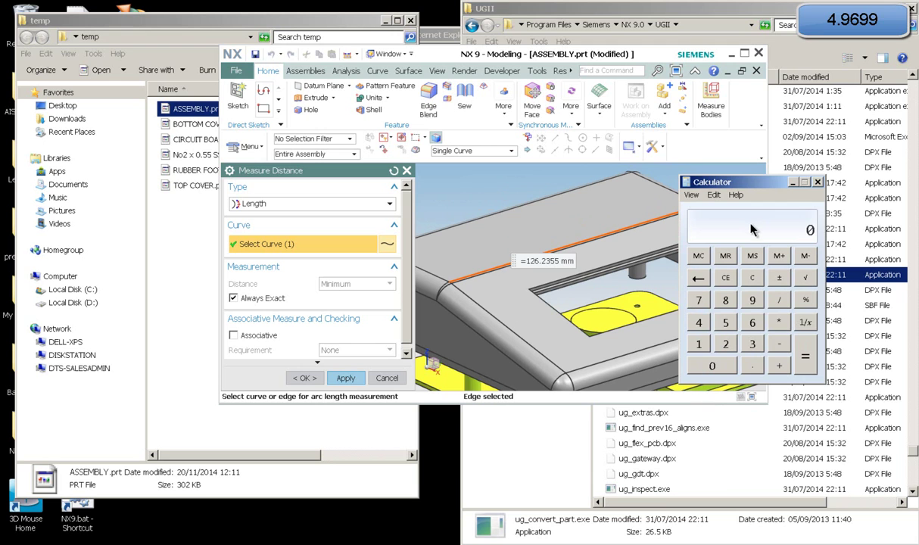
type("126.2355/25.4")
key("Return")
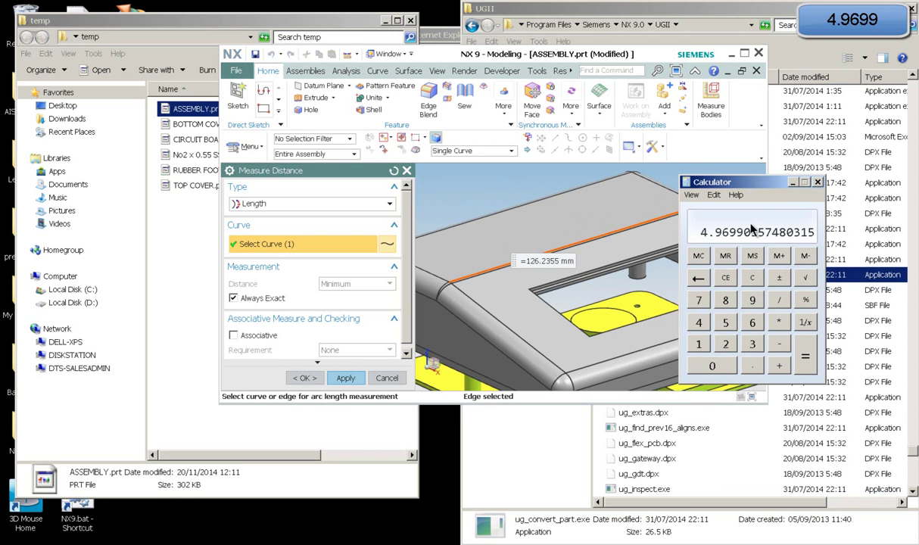